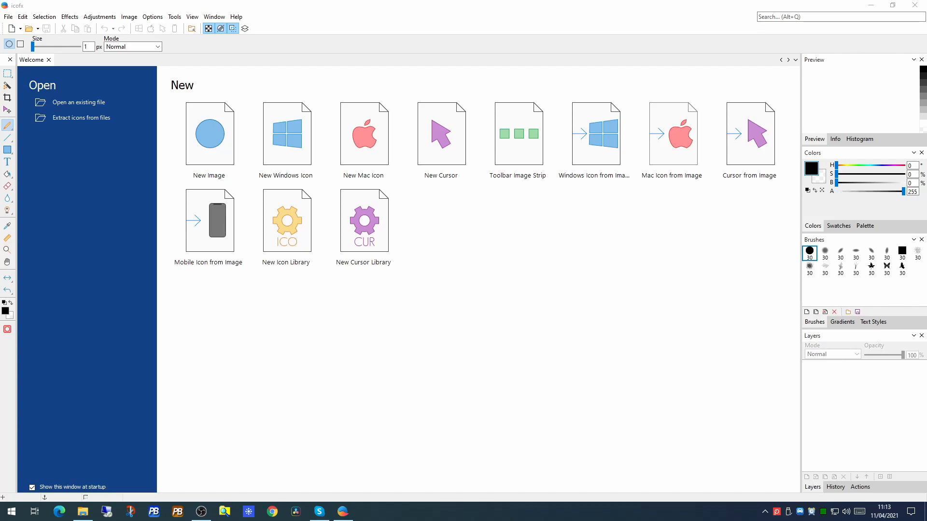
Open the program's online tutorials page and look through the listed tutorials.
click(236, 17)
click(251, 39)
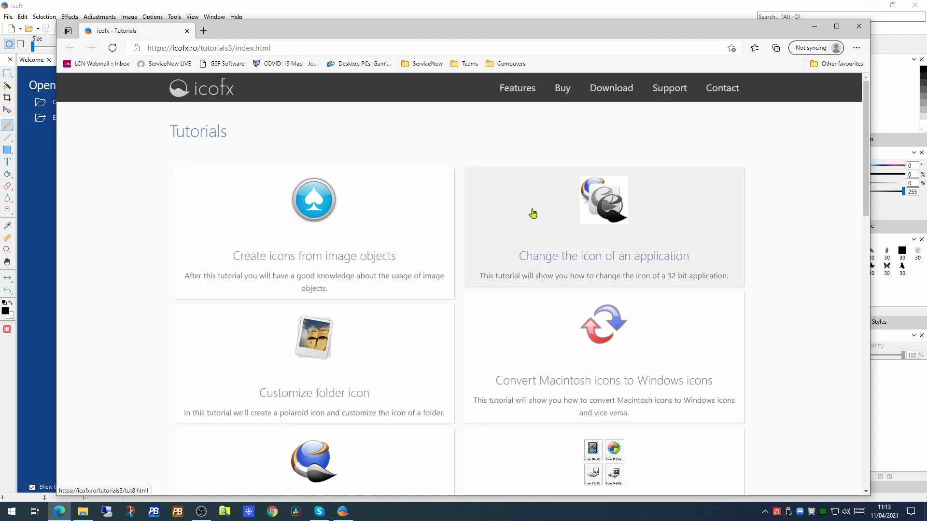
scroll(533, 213, down, 4)
scroll(534, 198, down, 1)
scroll(538, 200, up, 1)
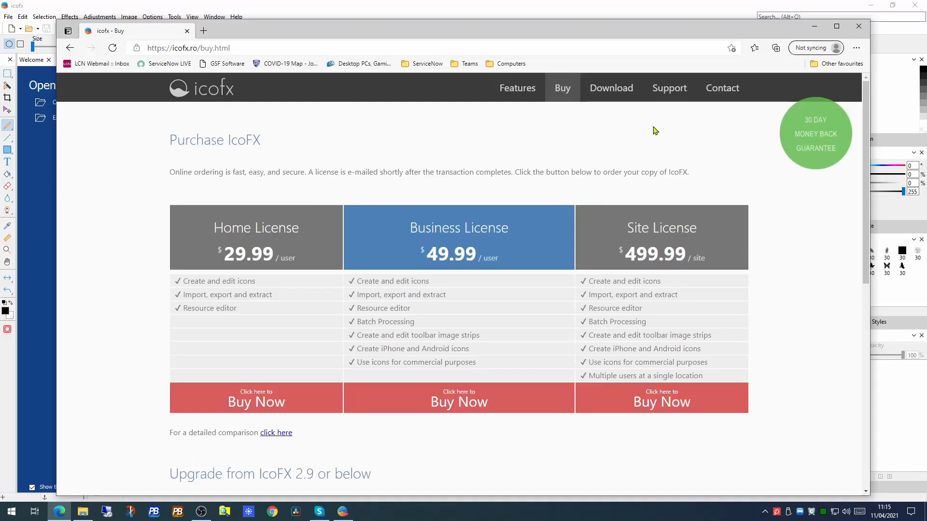
Open the IcoFX website's download page and choose the download of the latest version.
click(612, 93)
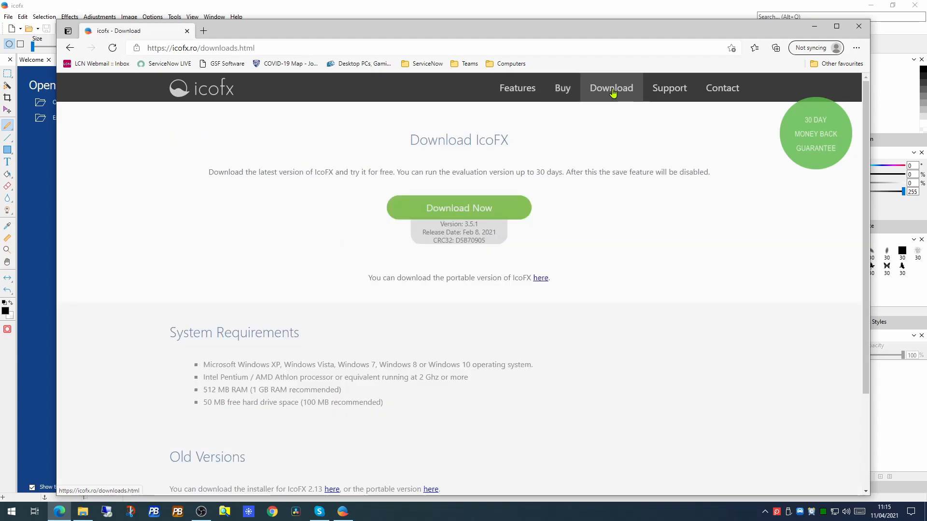
click(471, 212)
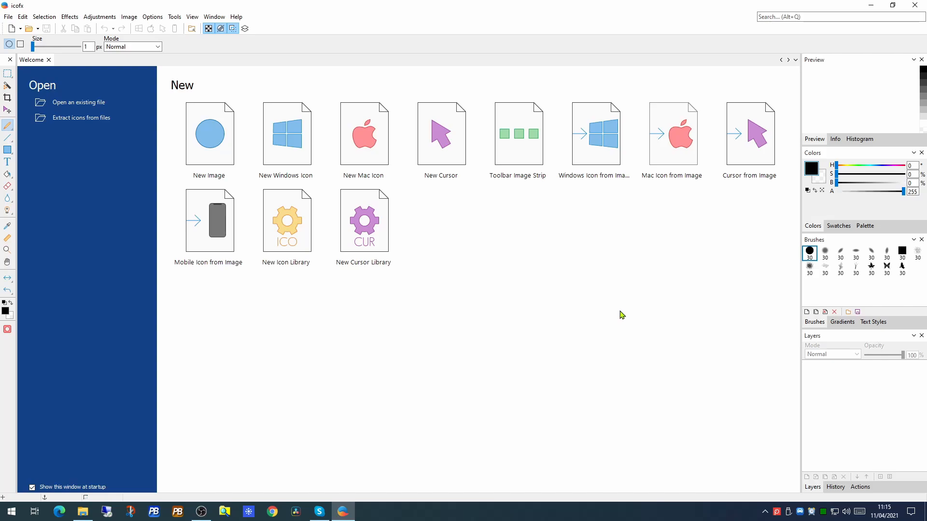
Create a new Windows icon with True Color + Alpha Channel (32 bits) at 32 x 32.
click(297, 134)
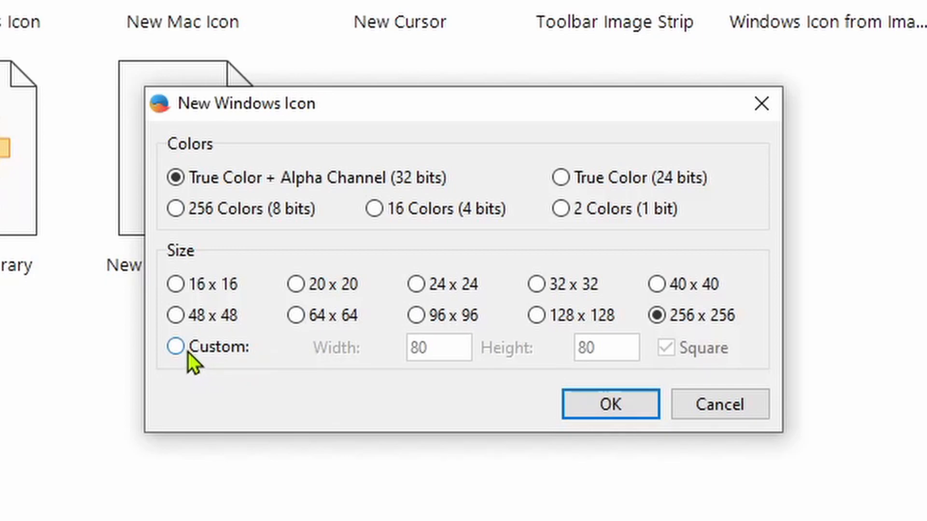
click(539, 286)
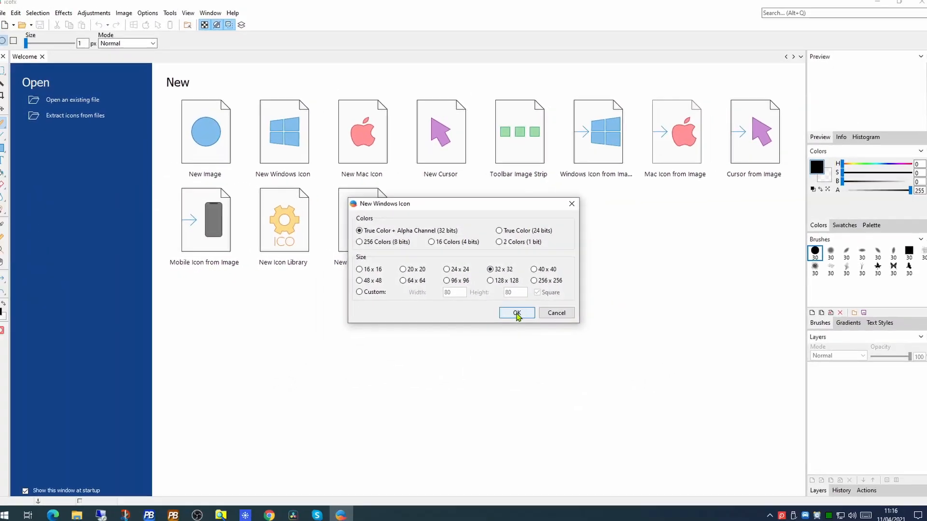
click(516, 313)
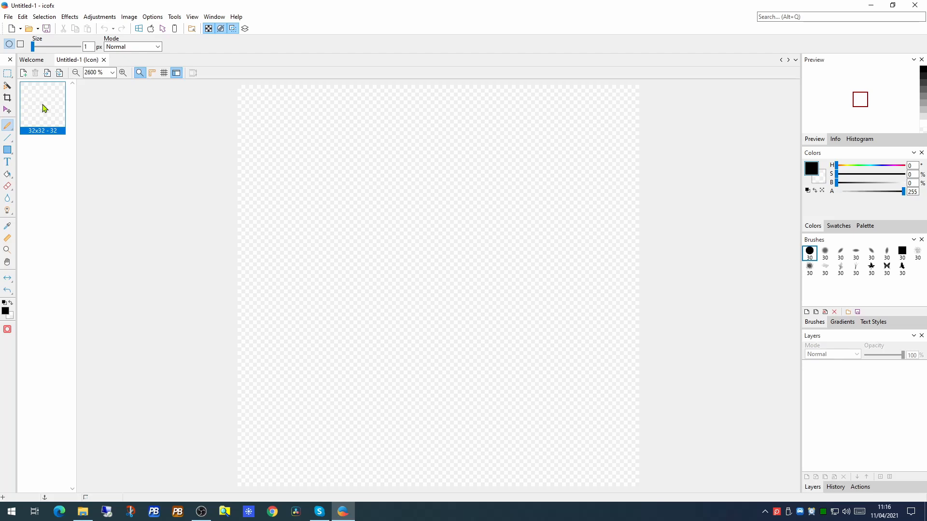
Draw a tall ellipse down the middle of the canvas with the mirrored gradient fill and a black foreground colour.
click(7, 150)
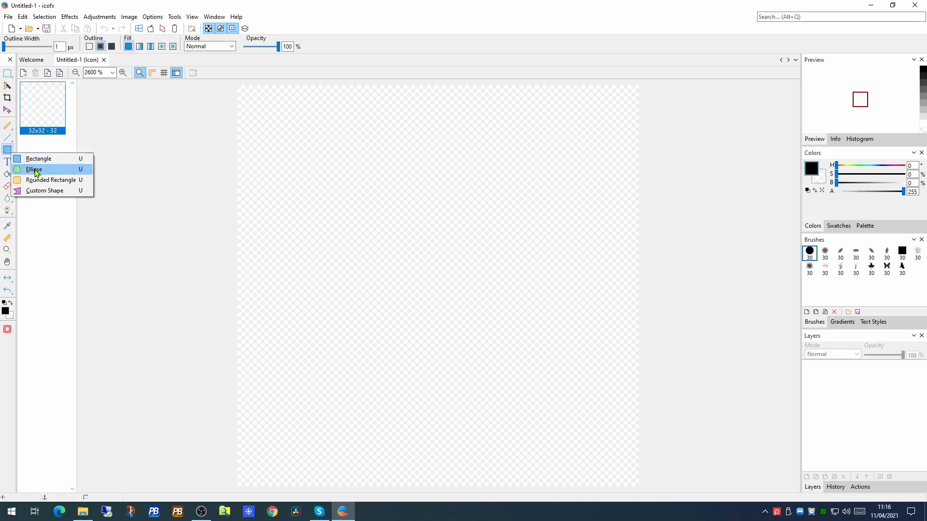
click(35, 170)
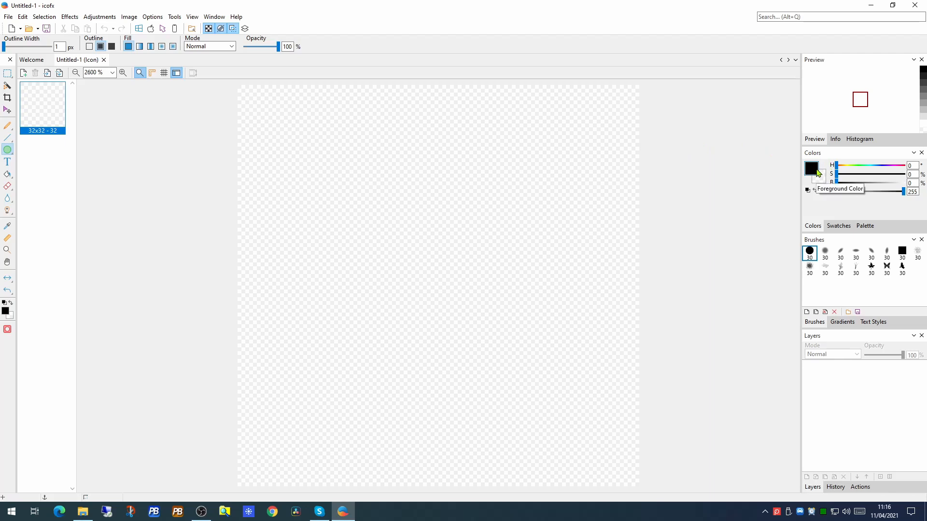
click(811, 169)
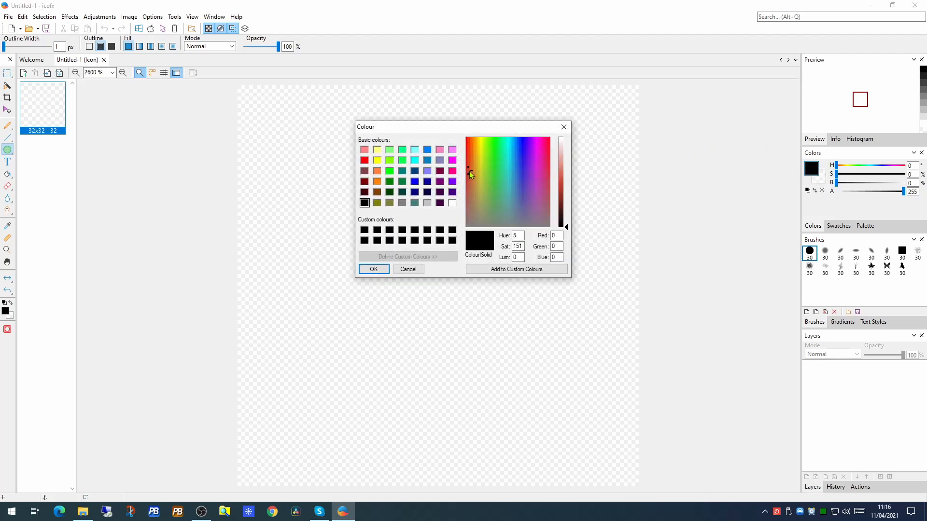
click(372, 269)
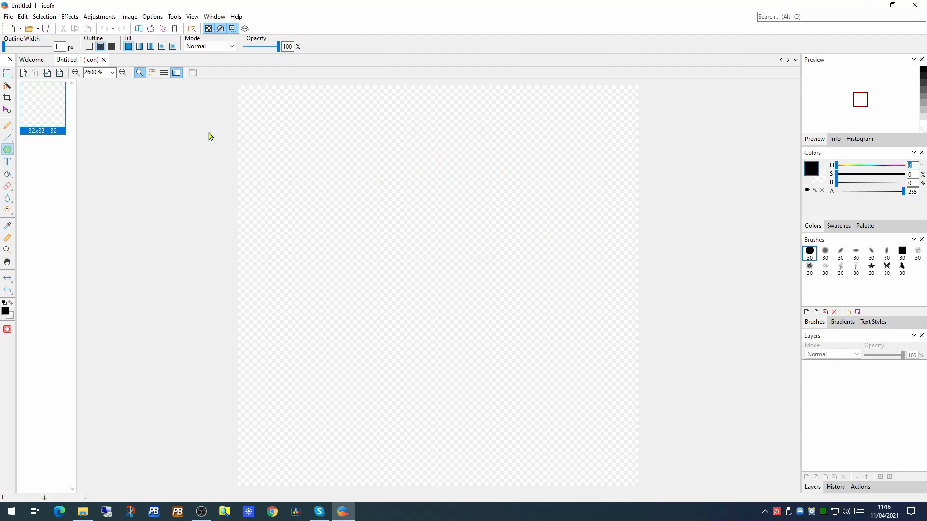
click(150, 47)
mouse_move(365, 109)
mouse_down()
mouse_move(513, 325)
mouse_move(541, 472)
mouse_up()
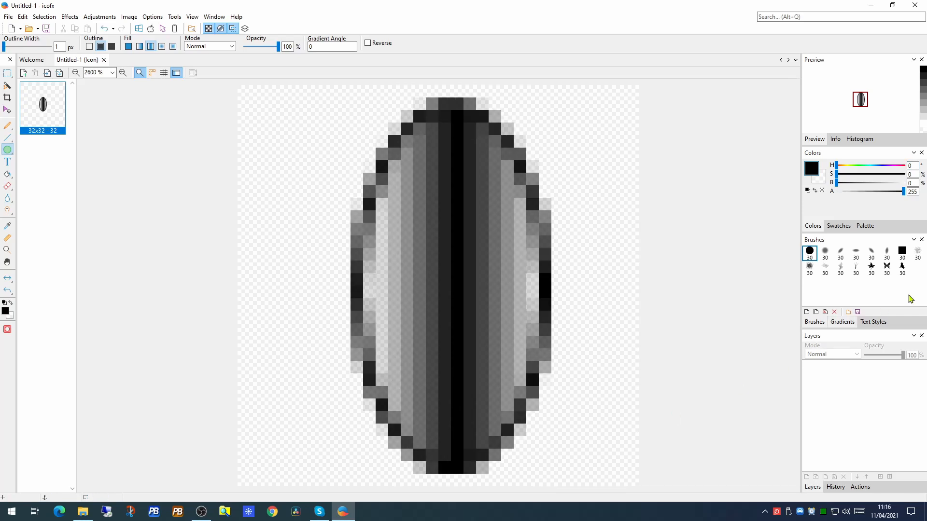
Set the foreground colour to a salmon tone with red 225, green 132 and blue 104.
click(809, 169)
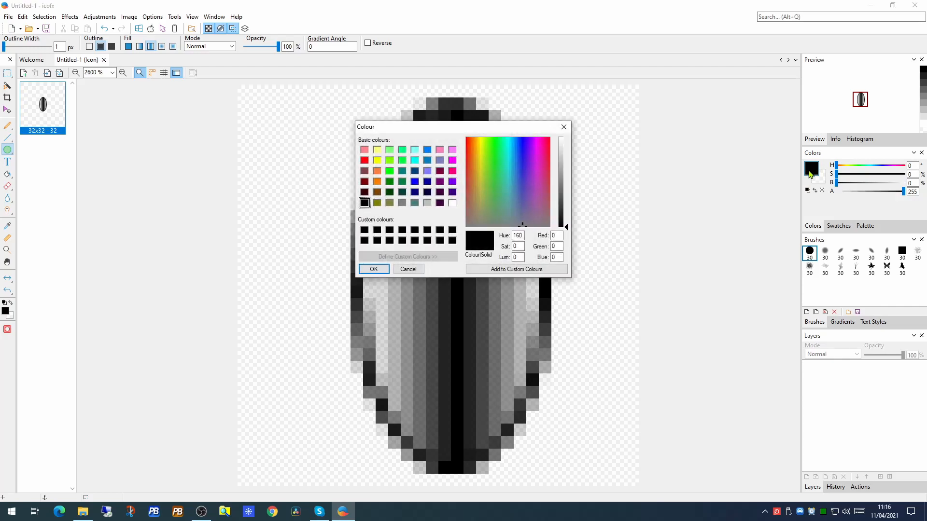
click(471, 167)
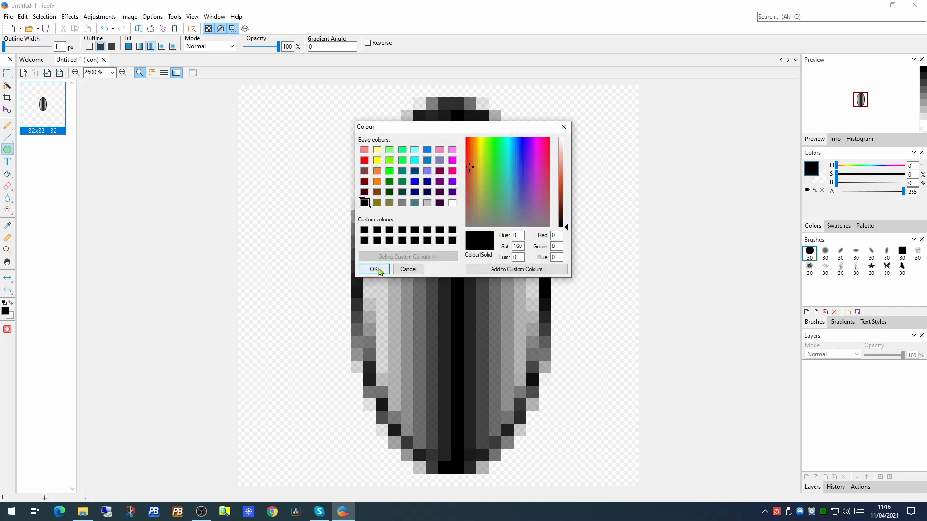
click(526, 269)
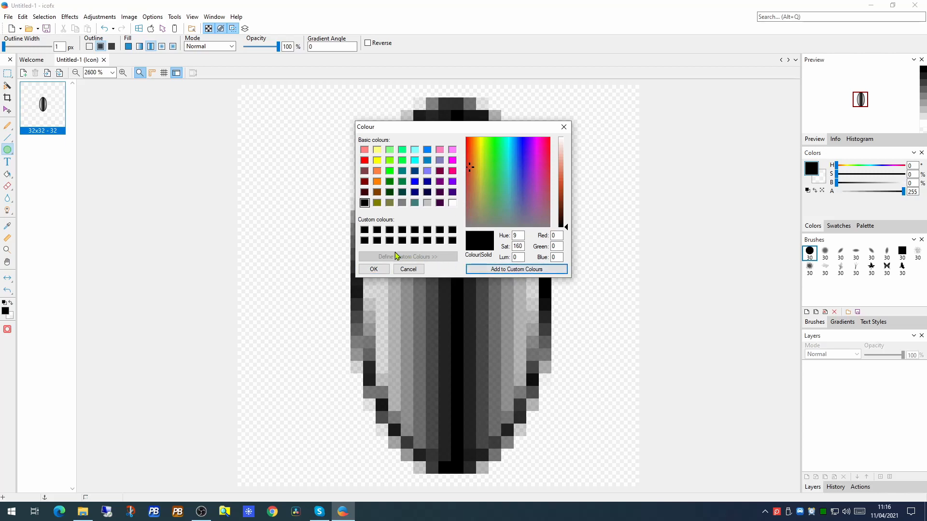
click(562, 168)
click(376, 269)
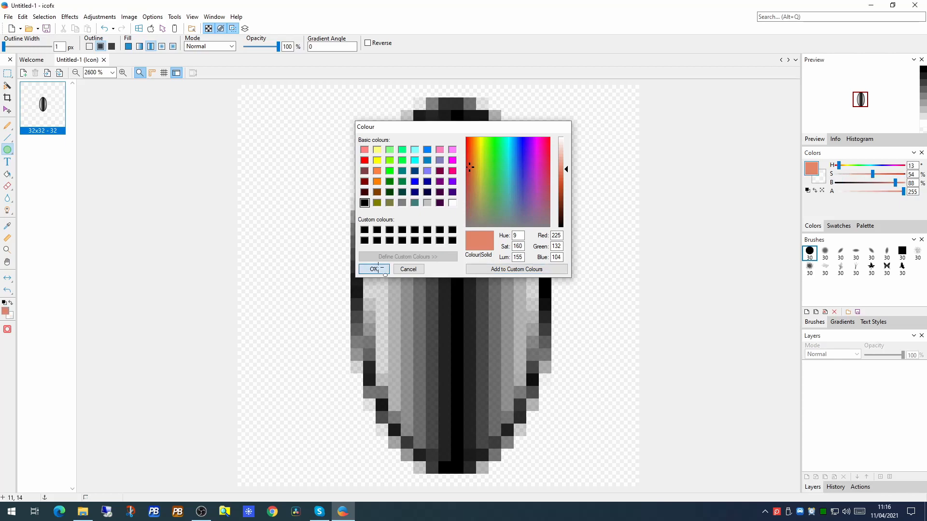
Set the background colour to dark red (130, 21, 2) and draw a wide gradient ellipse across the tall one.
click(821, 182)
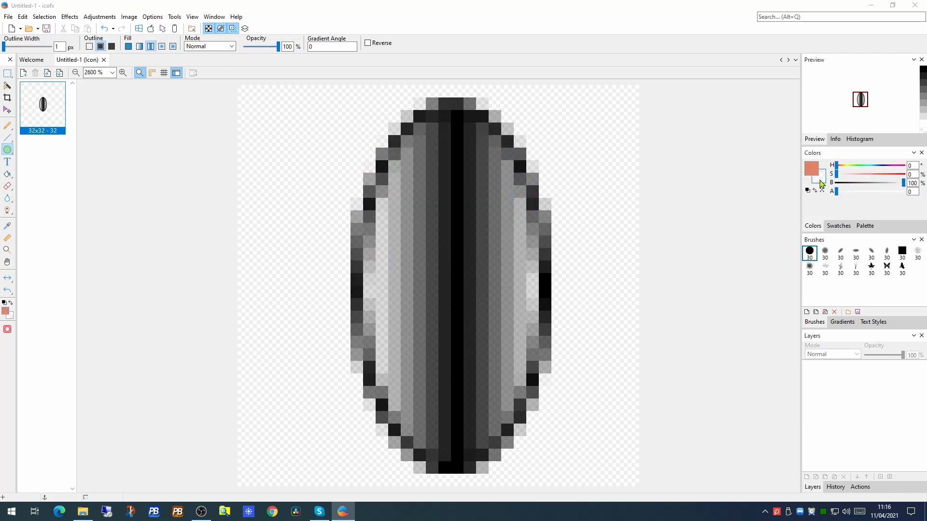
click(821, 182)
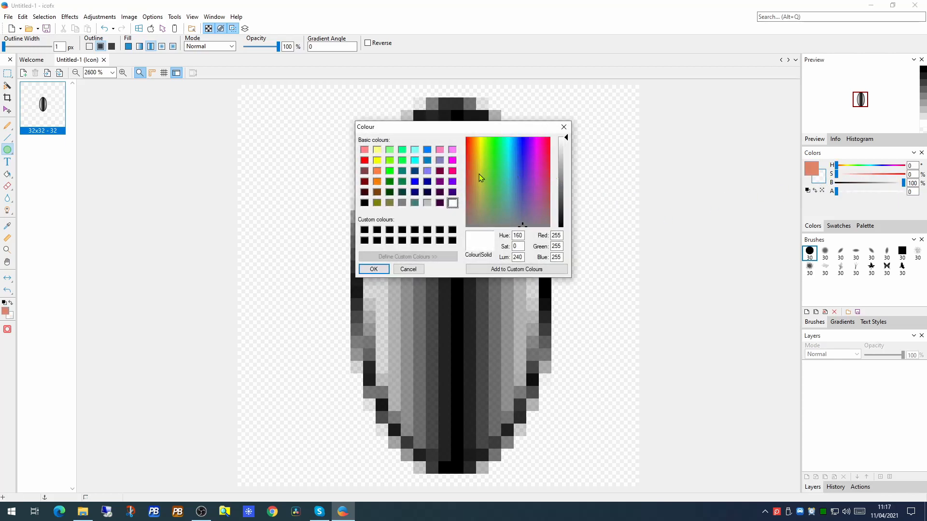
click(468, 141)
click(563, 204)
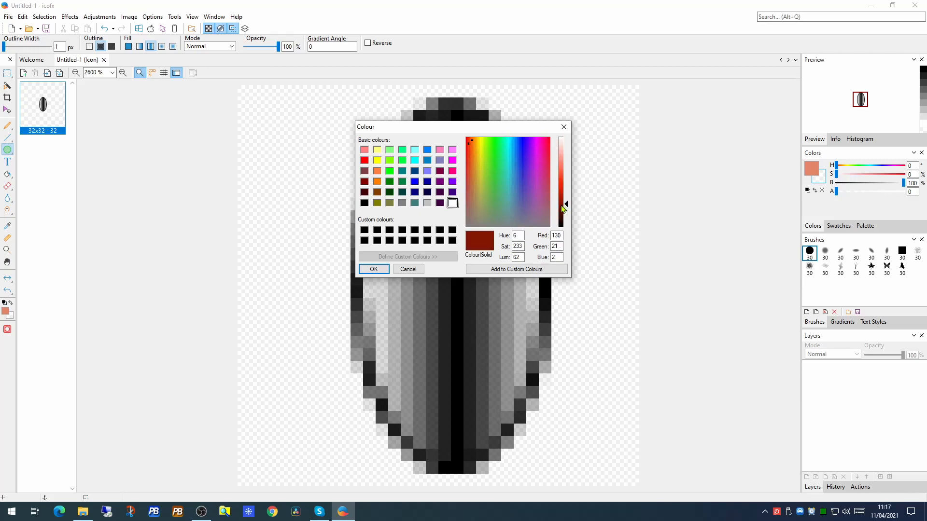
click(381, 270)
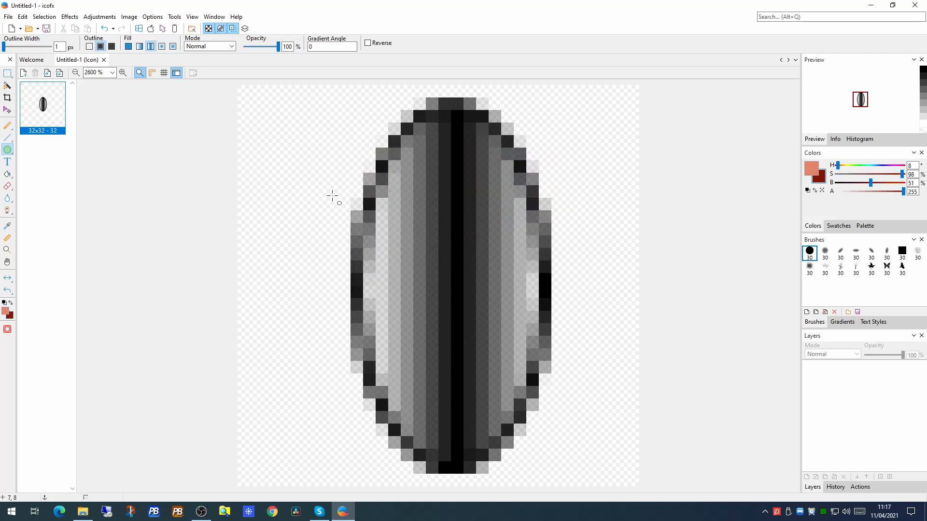
drag(246, 209, 623, 354)
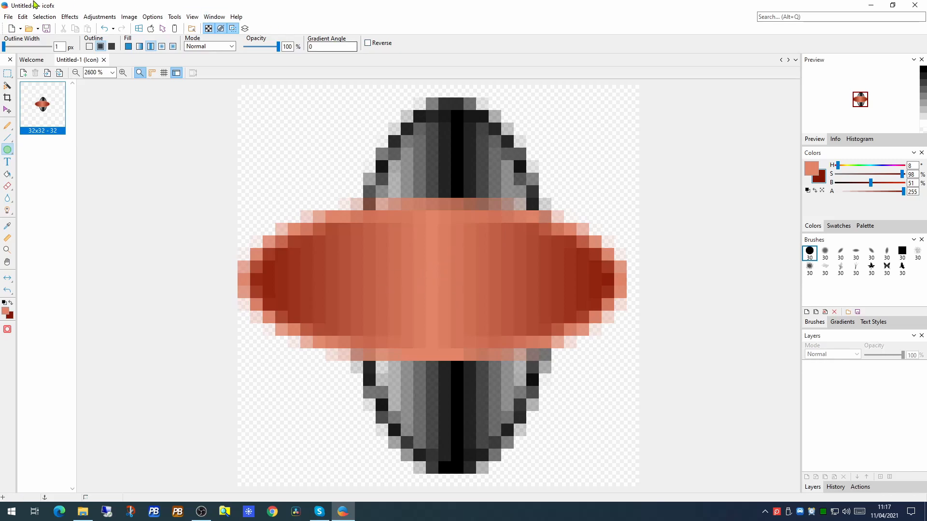
Create a second Windows icon at 256 x 256 with True Color + Alpha Channel and compare it with the first icon.
click(26, 60)
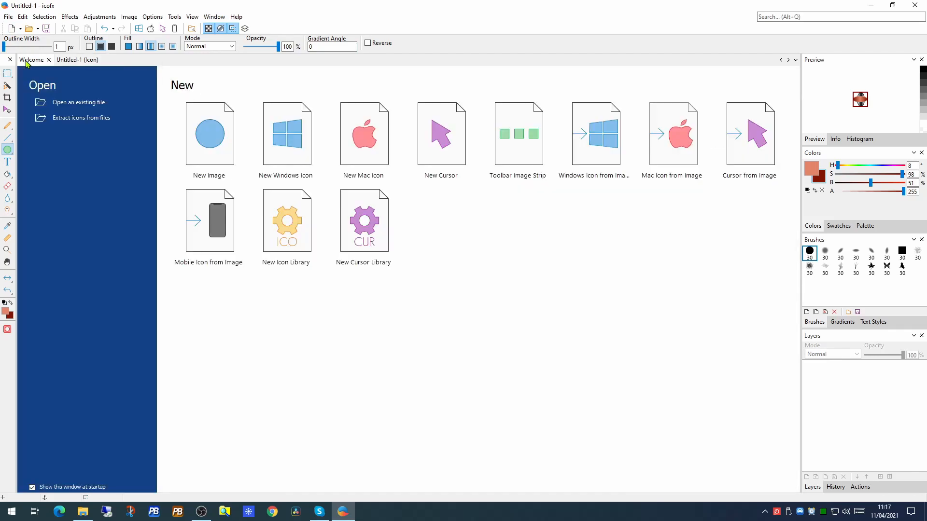
click(282, 141)
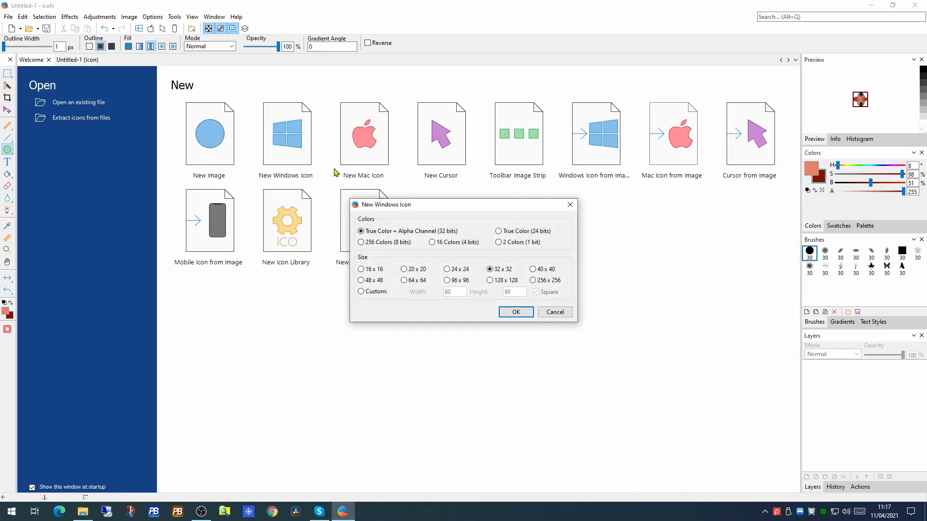
click(536, 283)
click(520, 312)
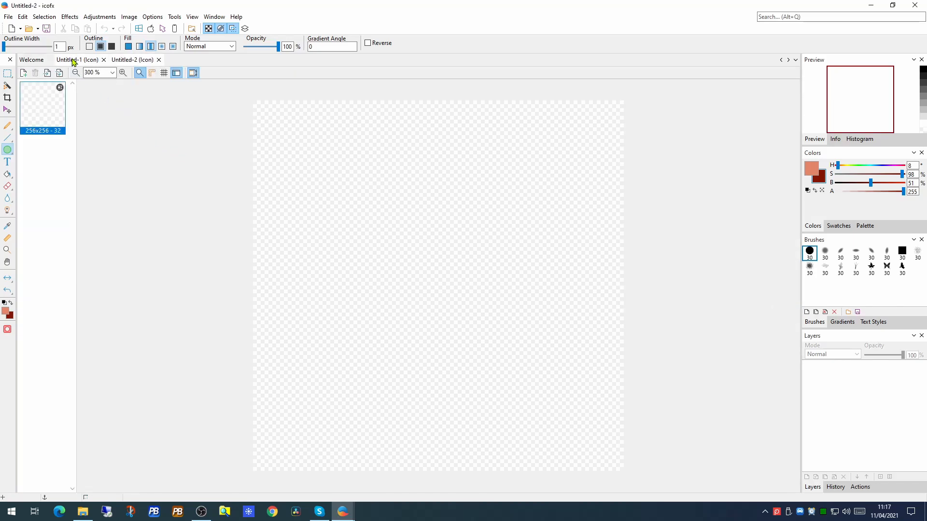
click(75, 60)
click(143, 60)
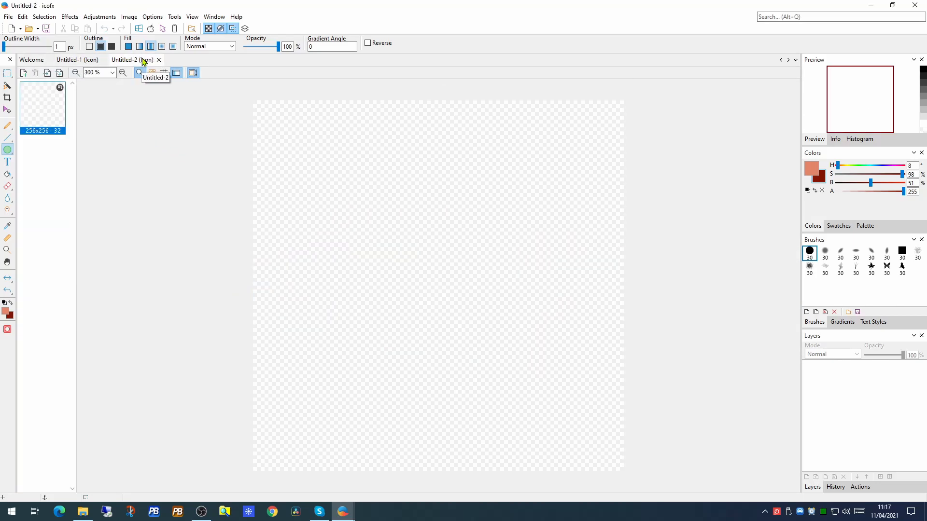
Create a Windows icon from Capture.PNG in the Windows_Snippets_HexMaps_part2 folder, resizing the image to fit the canvas.
click(35, 64)
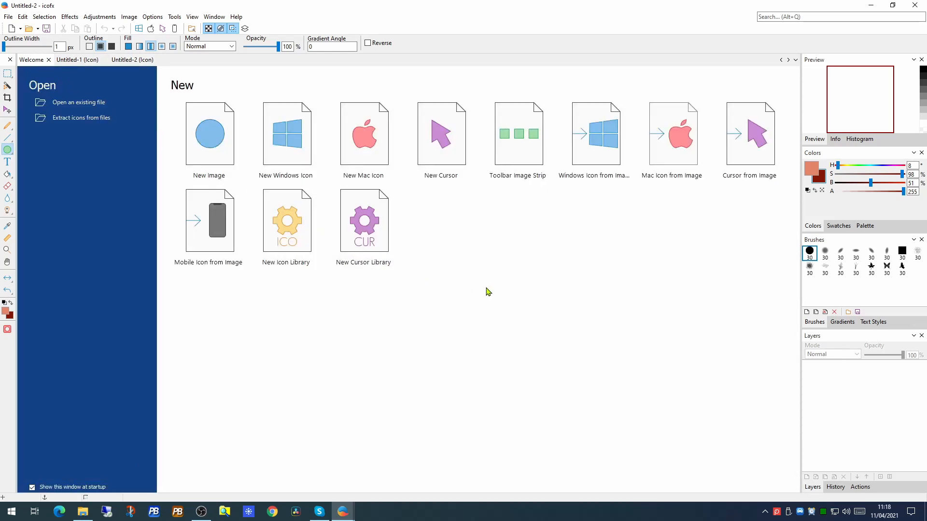
click(588, 143)
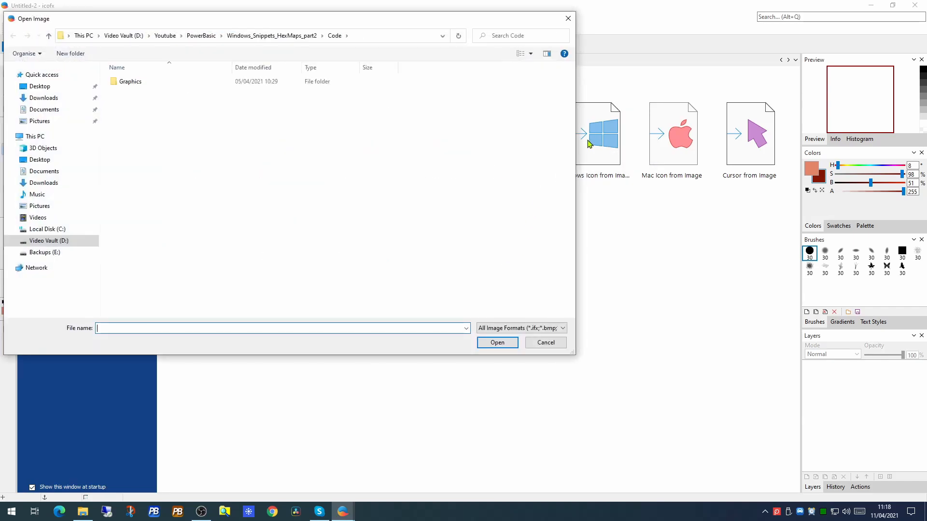
click(260, 39)
click(129, 125)
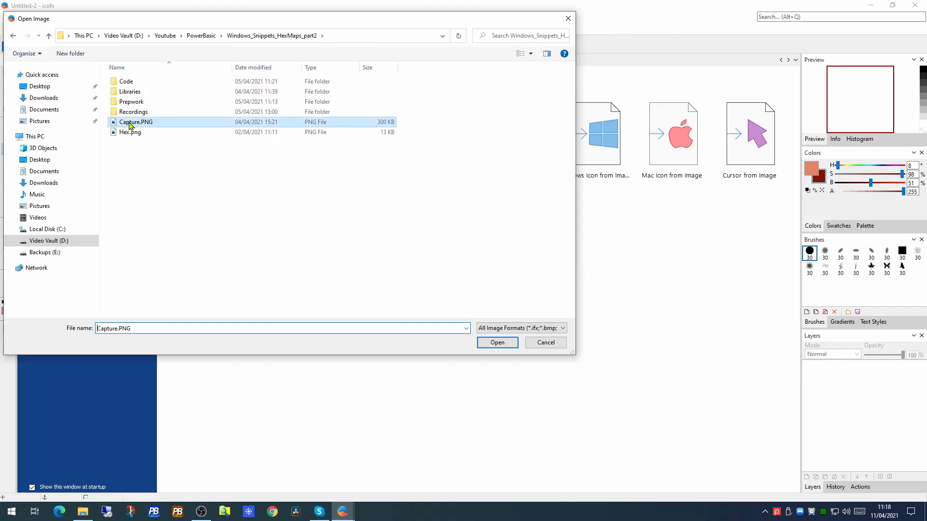
double_click(130, 125)
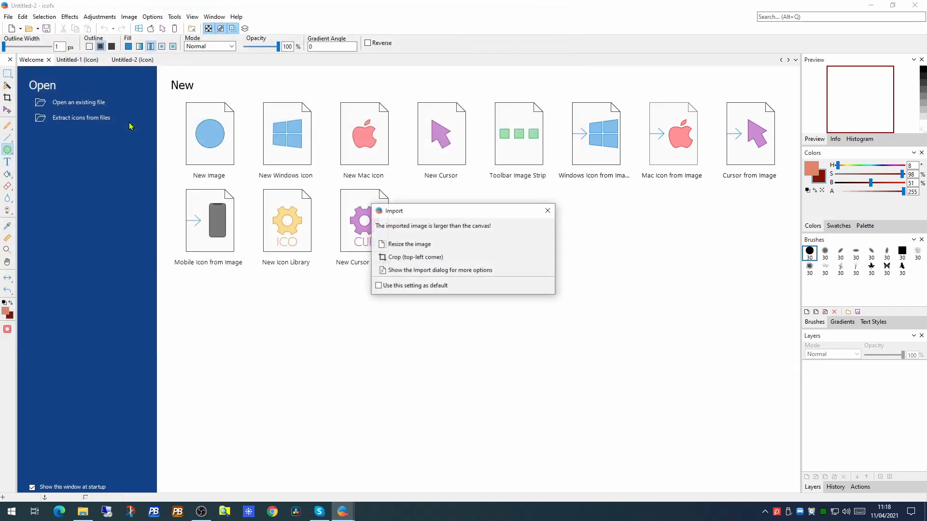
click(403, 244)
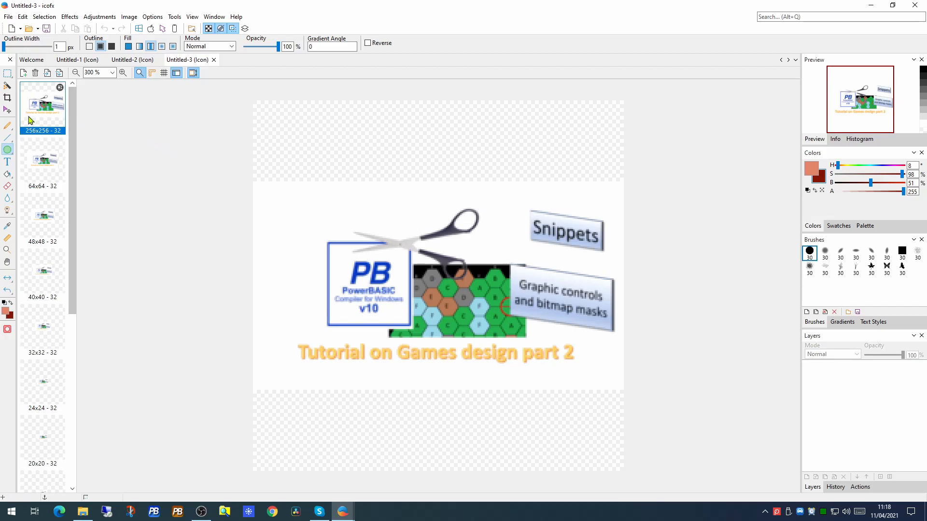
Examine the imported icon's size variants, from 64x64 down to the 16x16 4-bit version.
click(56, 166)
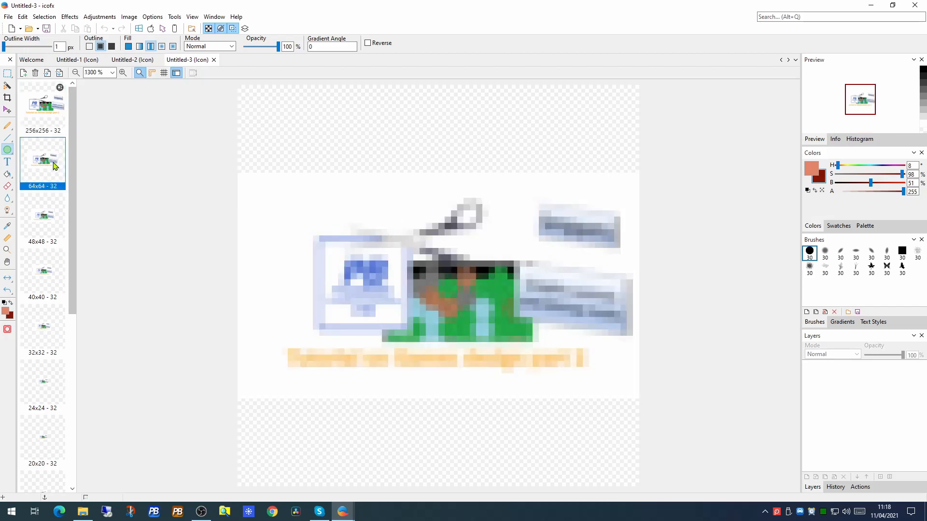
click(47, 217)
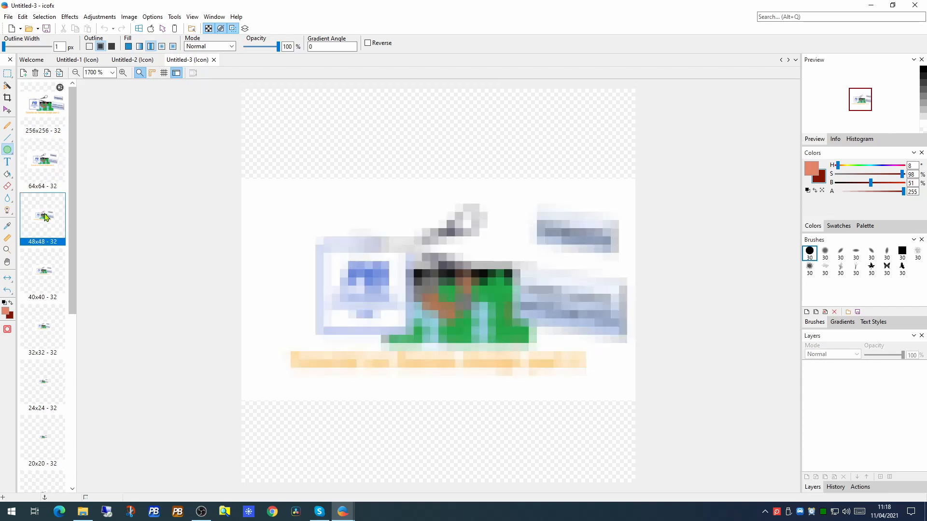
click(42, 272)
click(54, 326)
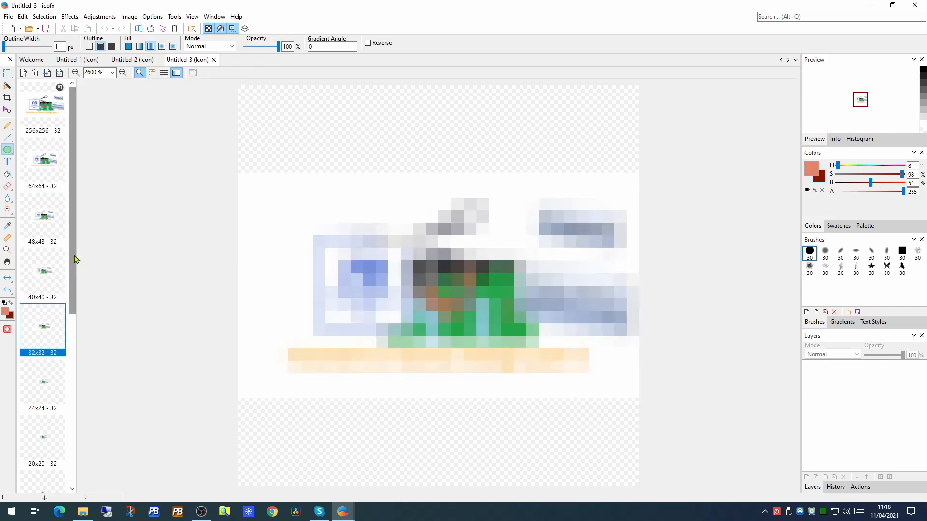
scroll(76, 288, down, 1)
drag(77, 287, 74, 225)
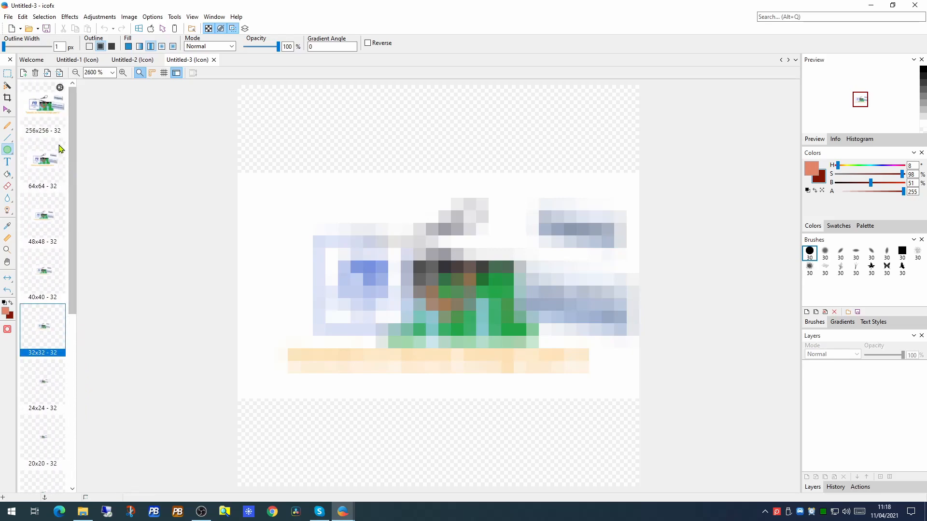
drag(76, 243, 72, 464)
click(42, 478)
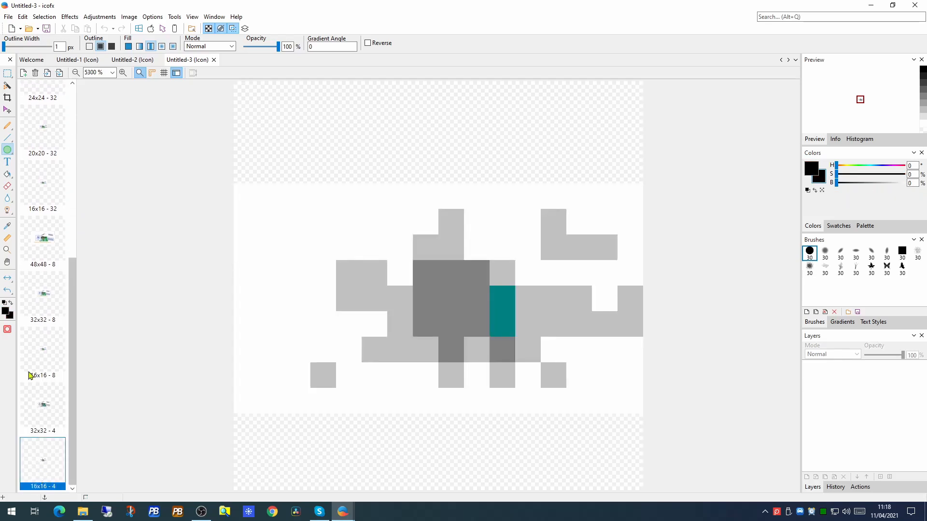
Delete the 16x16 4-bit variant from the icon made from Capture.PNG.
click(36, 73)
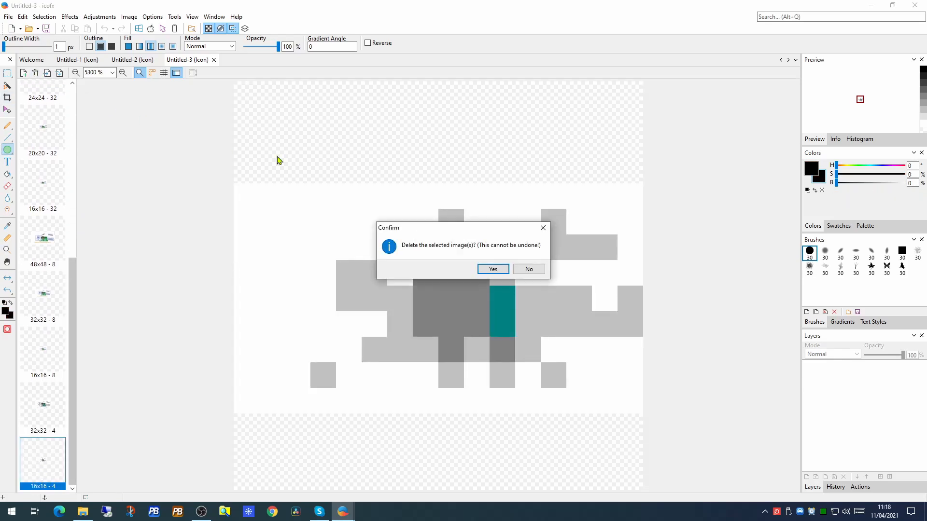
click(493, 268)
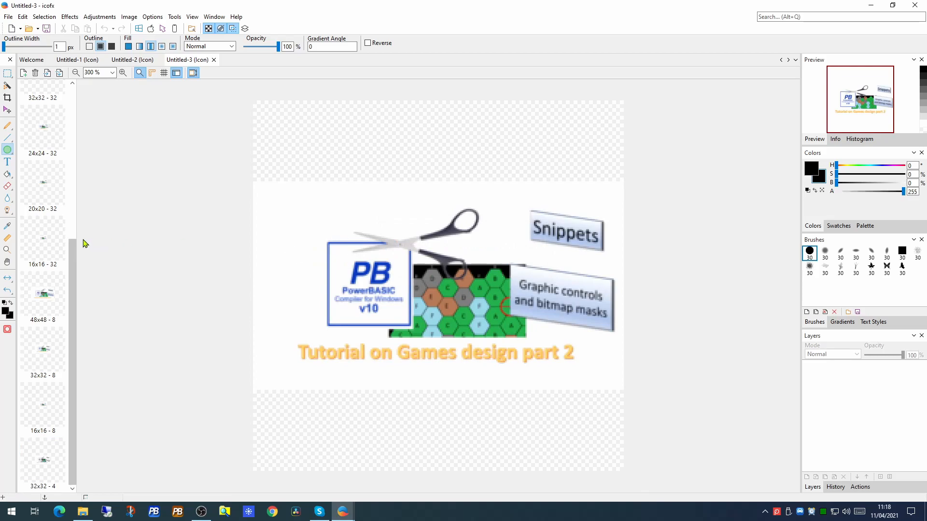
drag(75, 274, 73, 103)
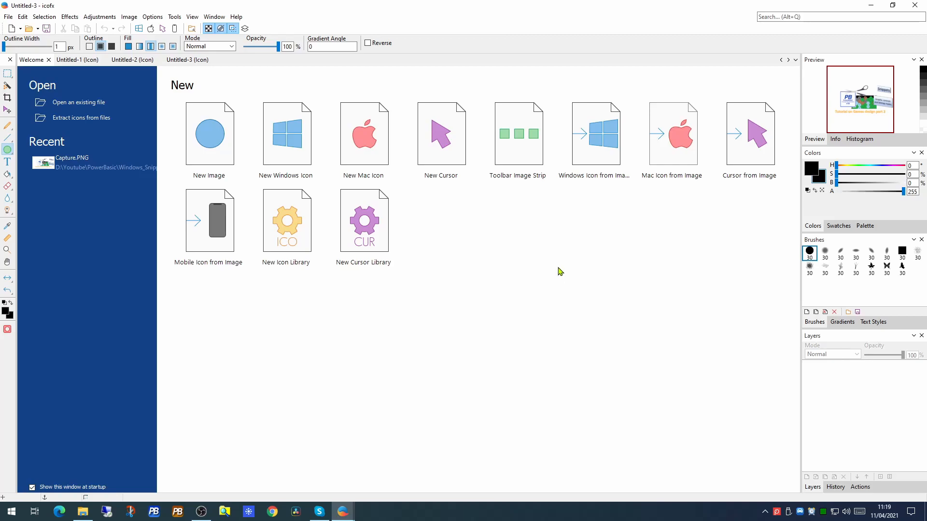
Create a toolbar image strip at 32 x 32 with True Color + Alpha Channel (32 bits).
click(517, 141)
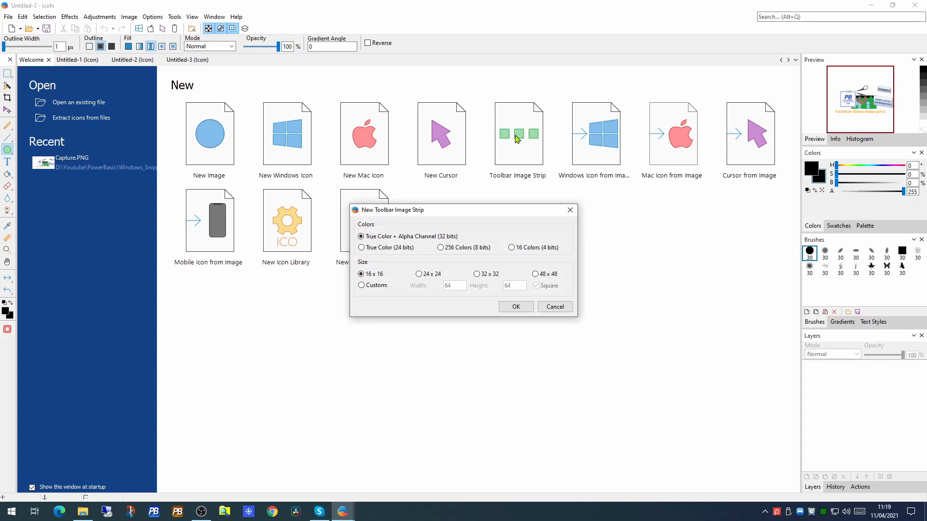
click(419, 274)
click(552, 275)
click(478, 274)
click(514, 307)
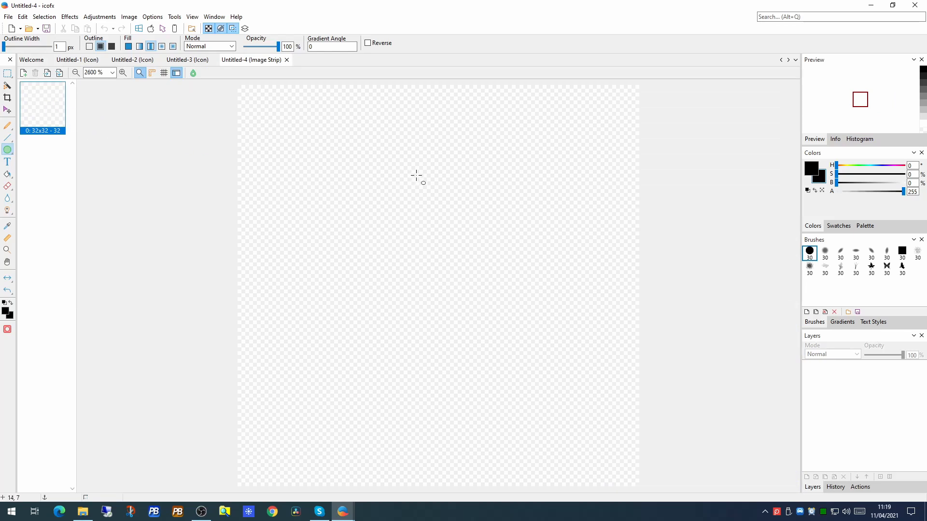
Start a new icon library and view the icon resources in GraphicsMasks.EXE from the Code folder.
click(32, 60)
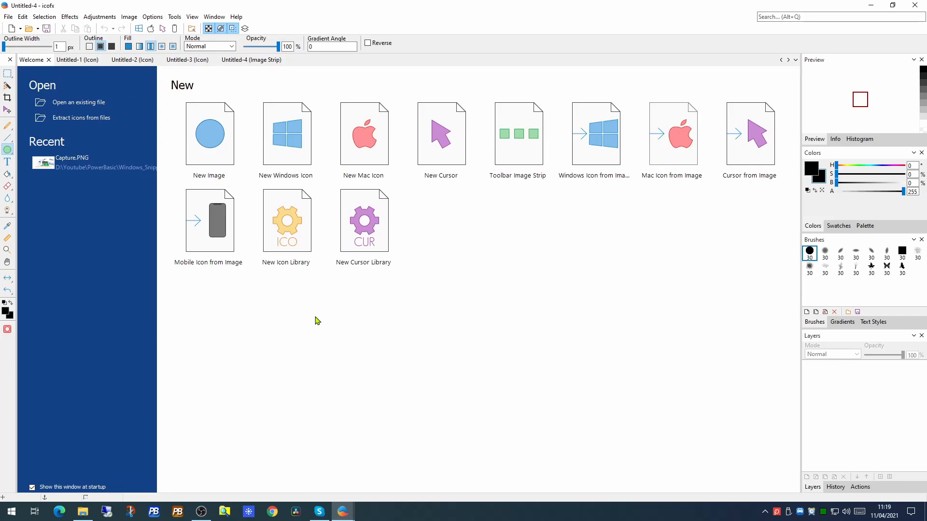
click(287, 228)
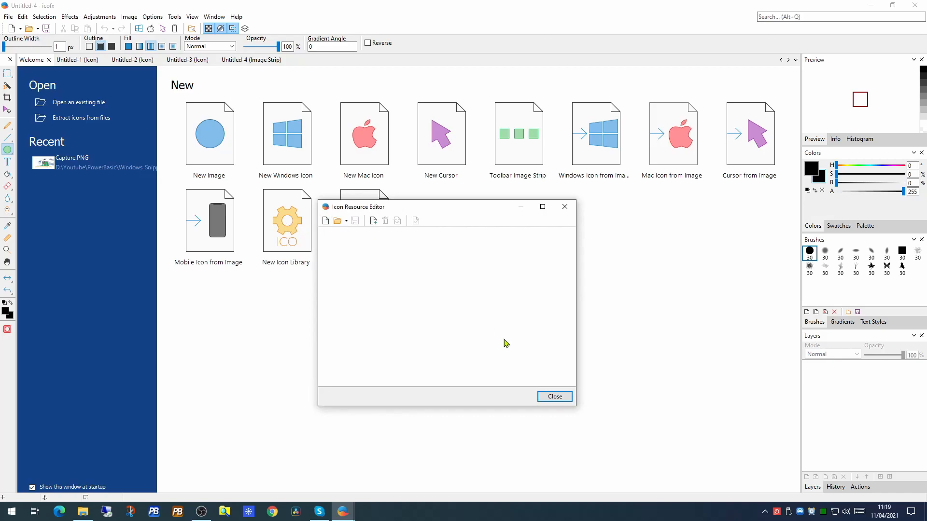
click(339, 222)
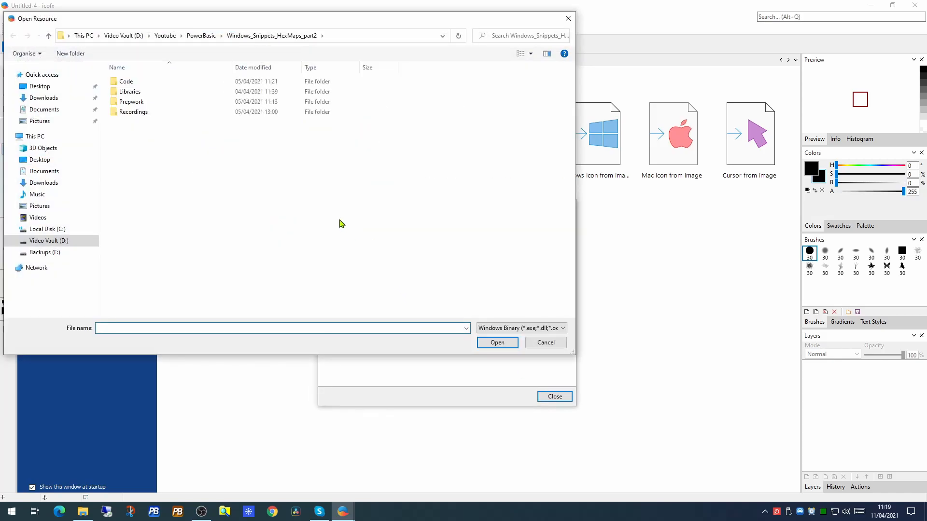
drag(243, 21, 398, 57)
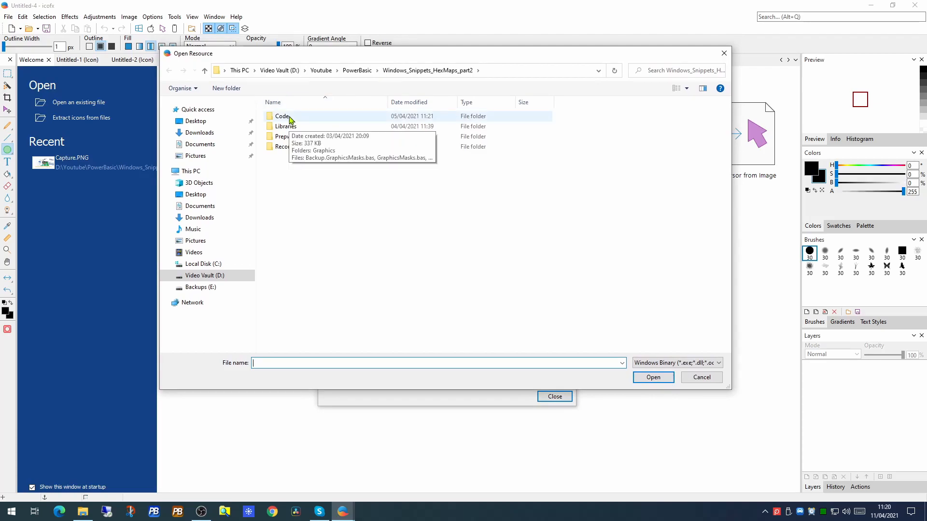
double_click(291, 119)
double_click(303, 129)
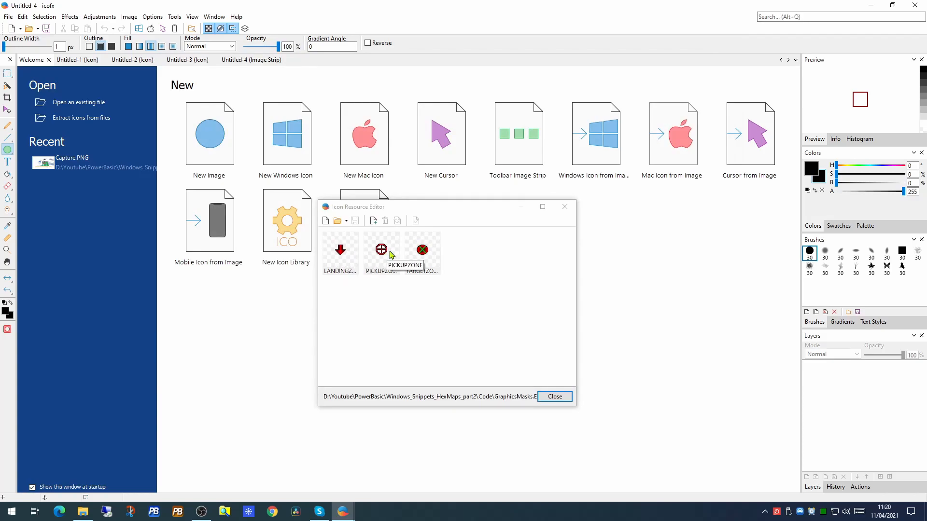
right_click(428, 253)
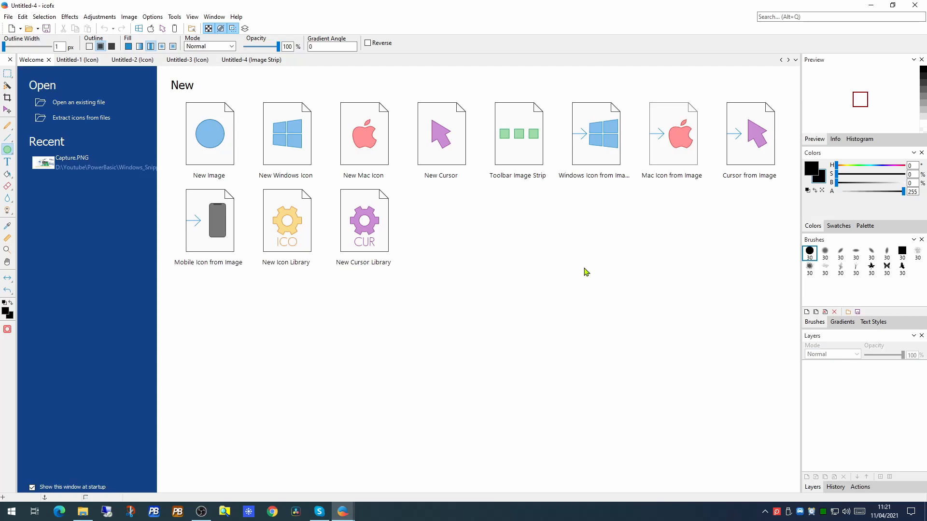
Create a new 1024 x 1024 image with a transparent background, and open E.bmp from the Code folder's Graphics subfolder.
click(206, 136)
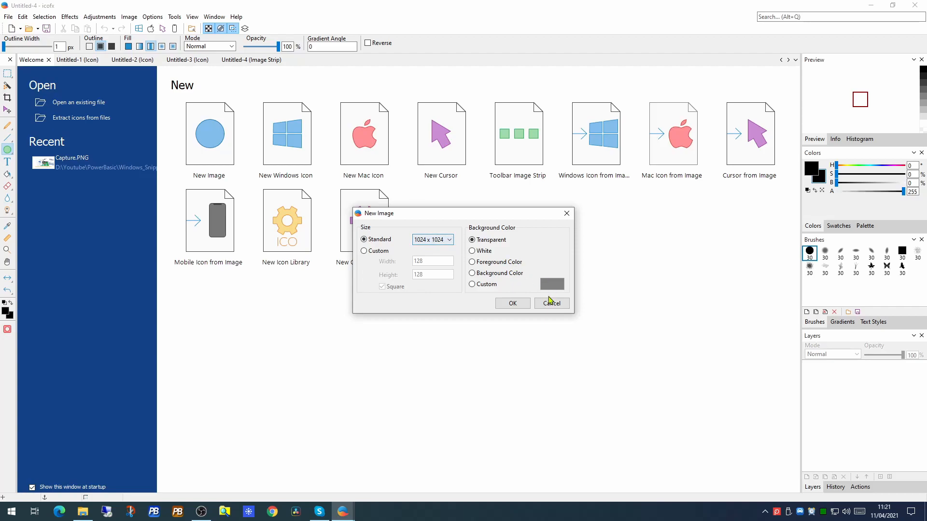
click(515, 303)
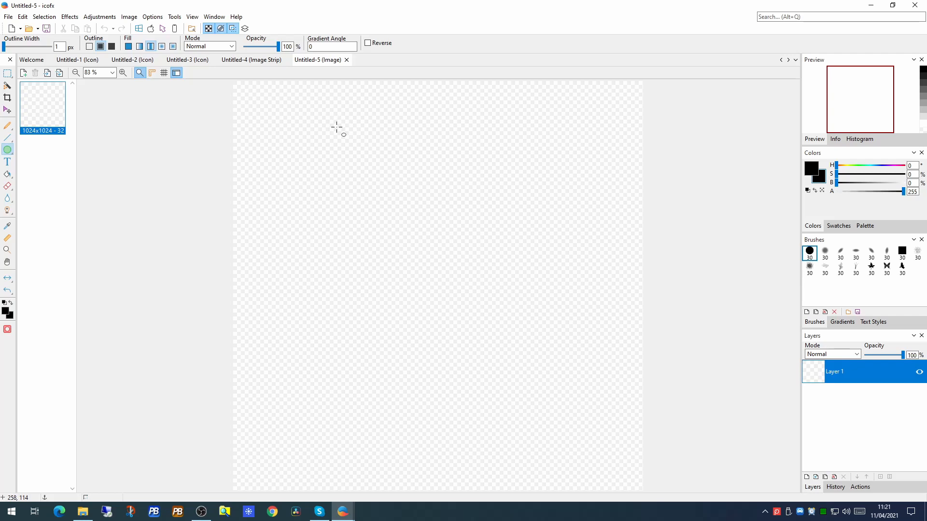
click(29, 28)
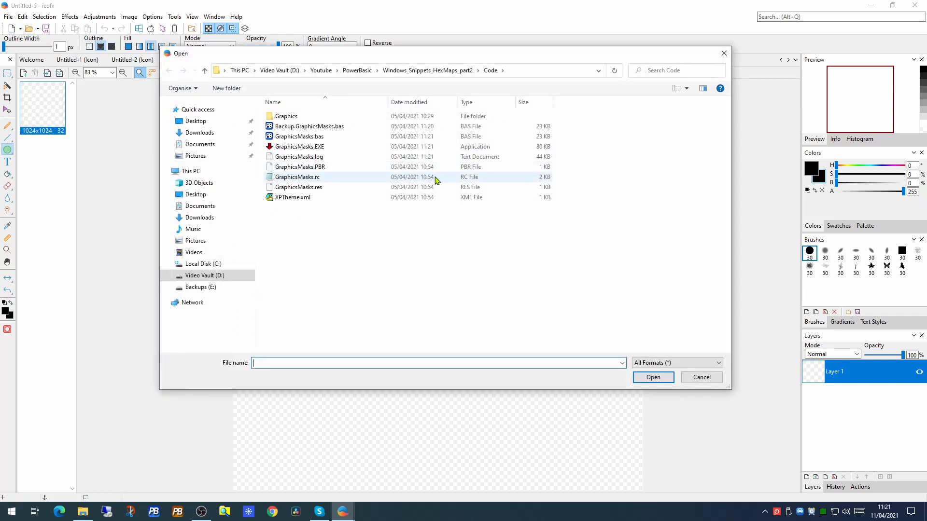
click(295, 118)
double_click(295, 118)
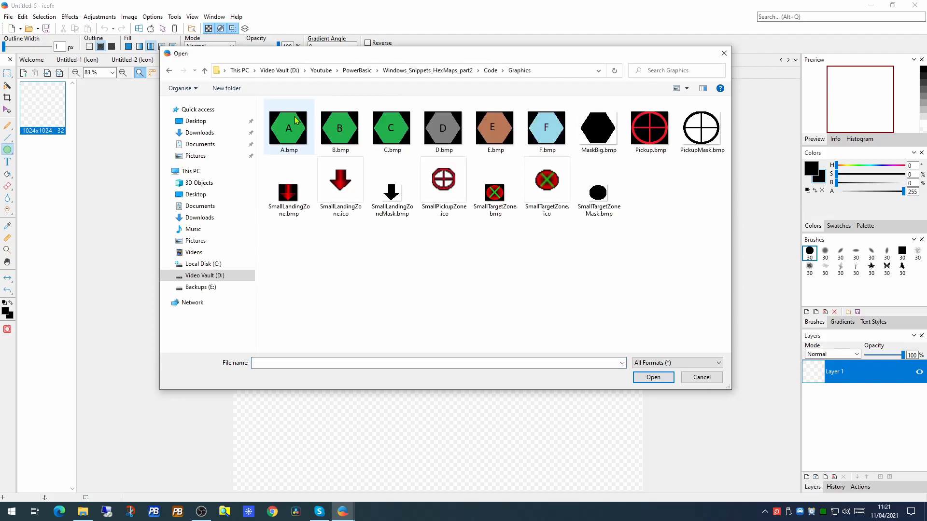
double_click(493, 131)
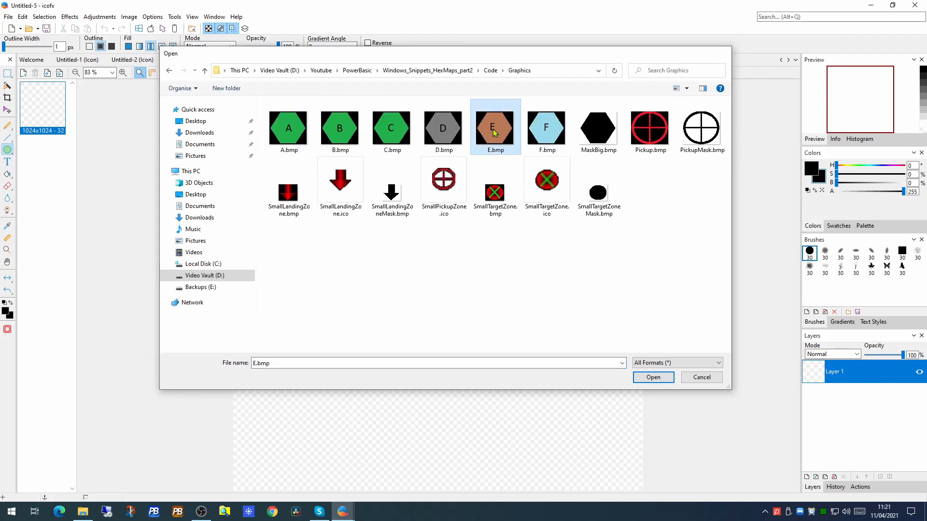
click(427, 232)
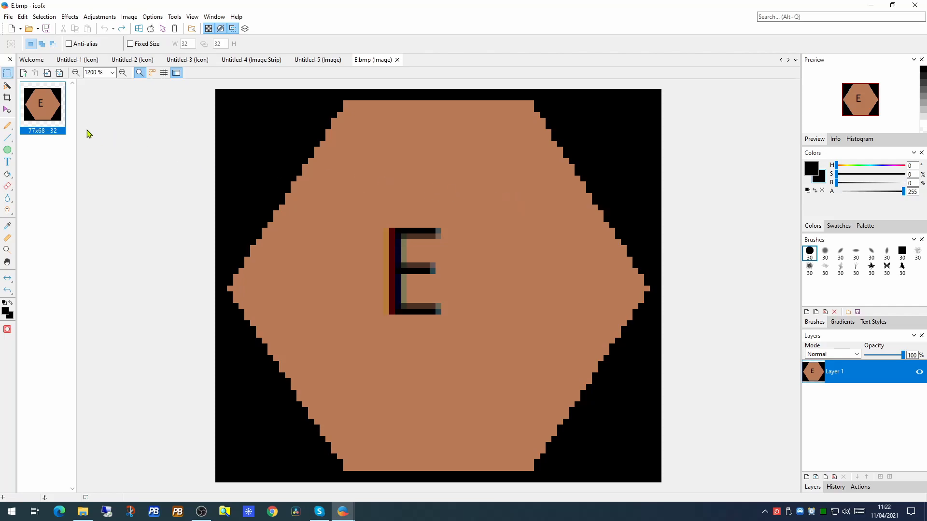
Sample the hexagon's brown as the foreground colour and set the background colour to light peach (hue 28, saturation 35%, brightness 100%).
click(7, 225)
click(316, 223)
click(820, 180)
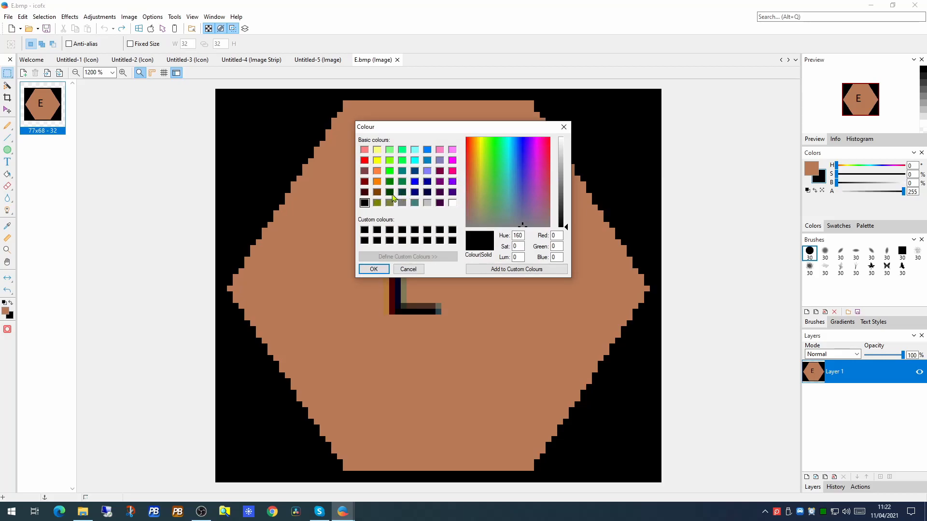
click(377, 193)
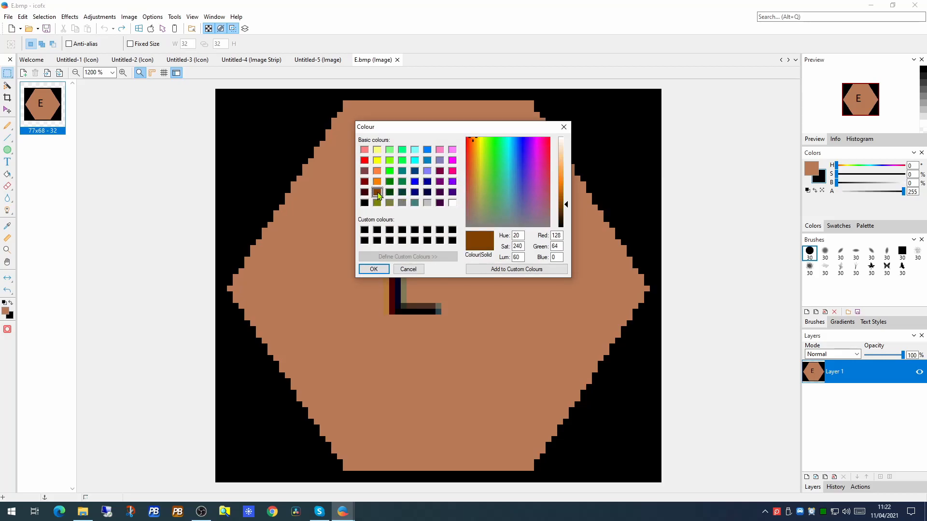
click(562, 153)
click(376, 269)
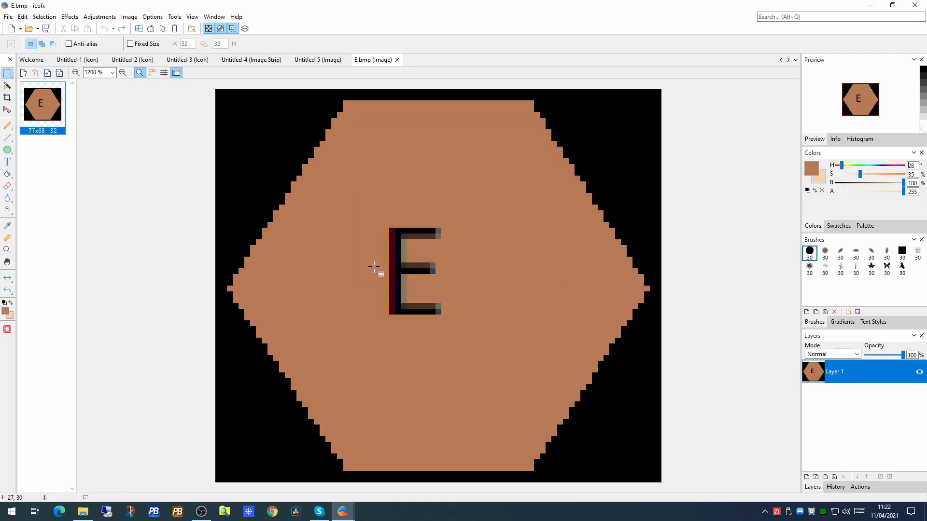
Draw three gradient-filled rectangles on the hexagon: one to the upper right of the letter E, one to its lower right and one below.
click(7, 174)
click(14, 157)
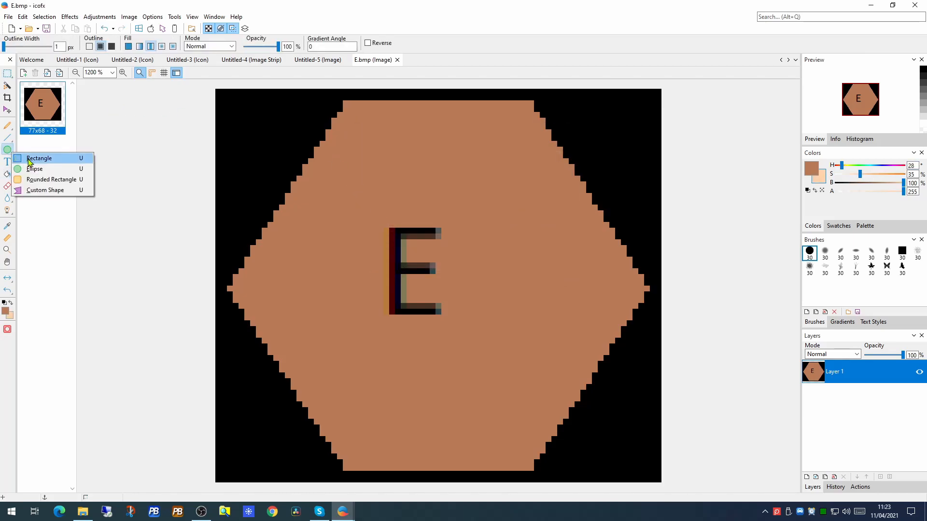
click(30, 160)
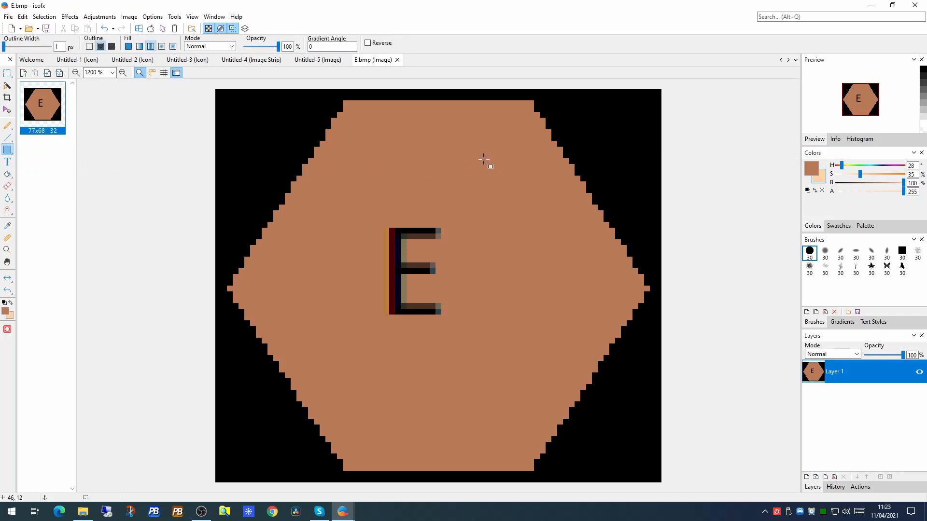
drag(489, 165, 557, 232)
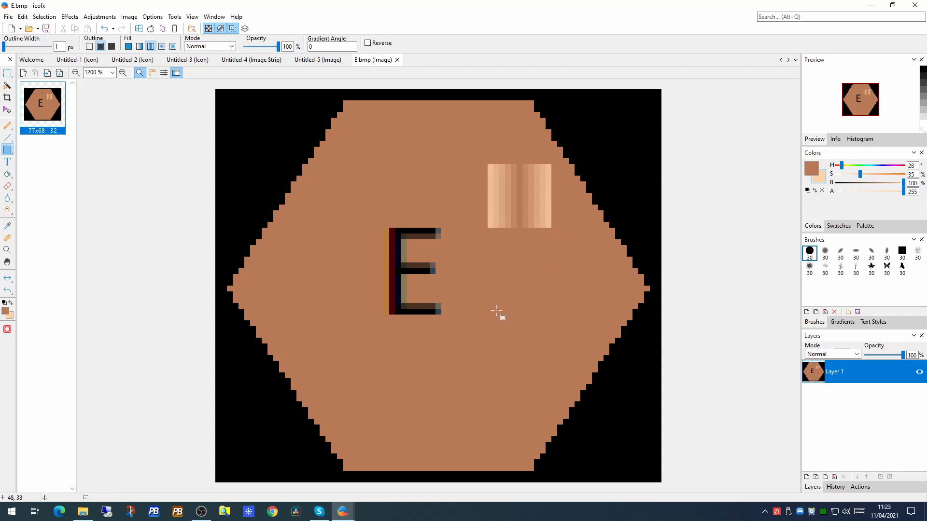
drag(487, 304, 575, 374)
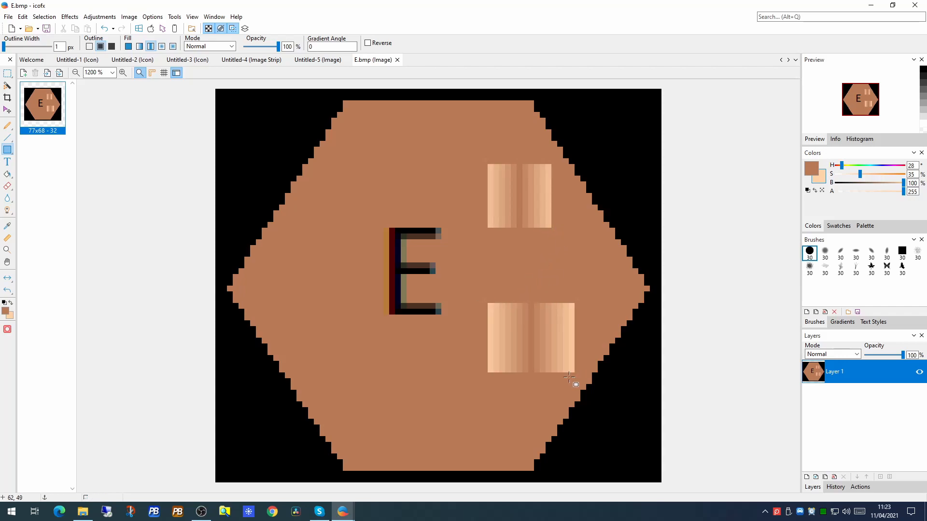
drag(333, 344, 476, 438)
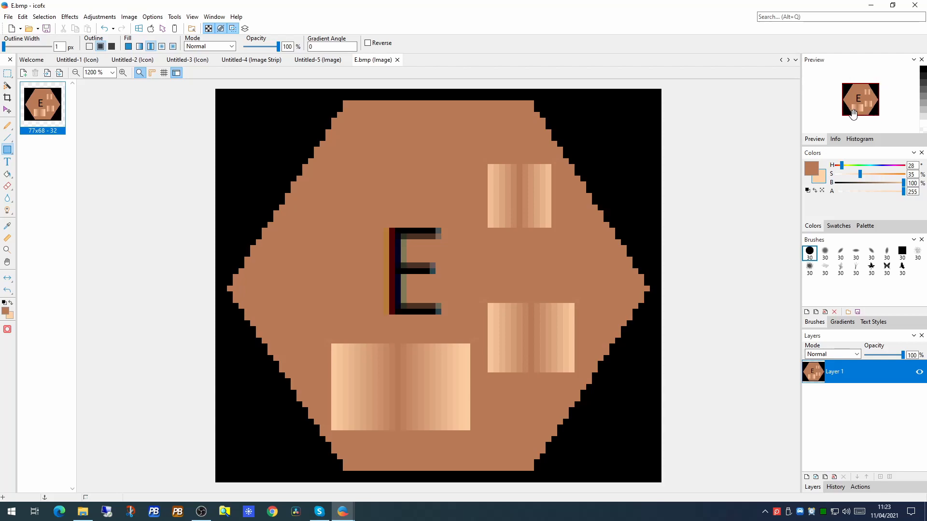
Show the image commands available for E.bmp.
click(130, 17)
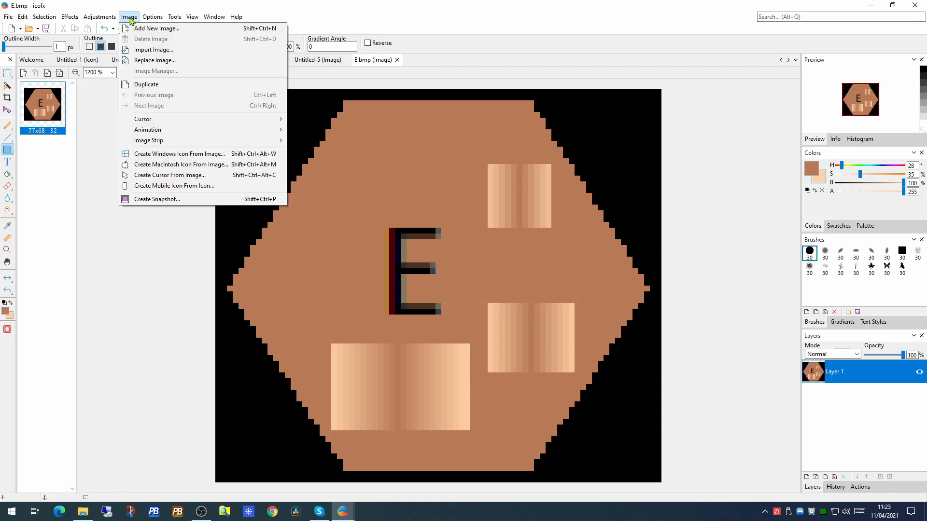